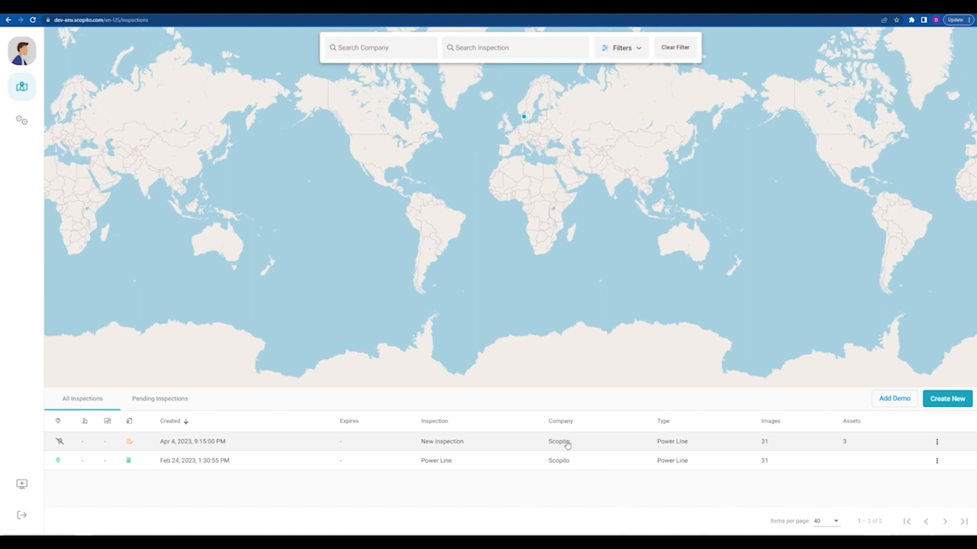
Open the Power Line inspection and display image DSC00013.JPG for analysis
{"action": "left_click", "coordinate": [436, 462]}
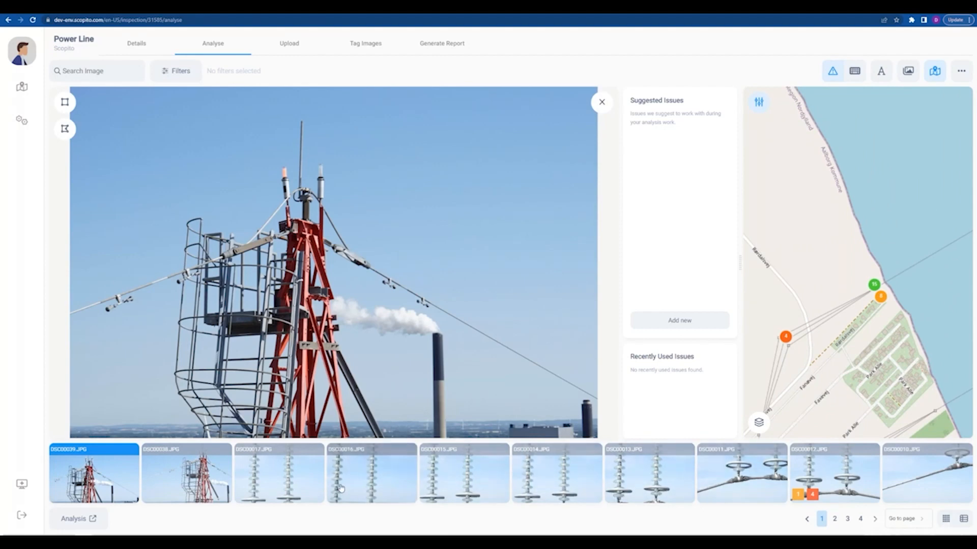
{"action": "left_click", "coordinate": [647, 473]}
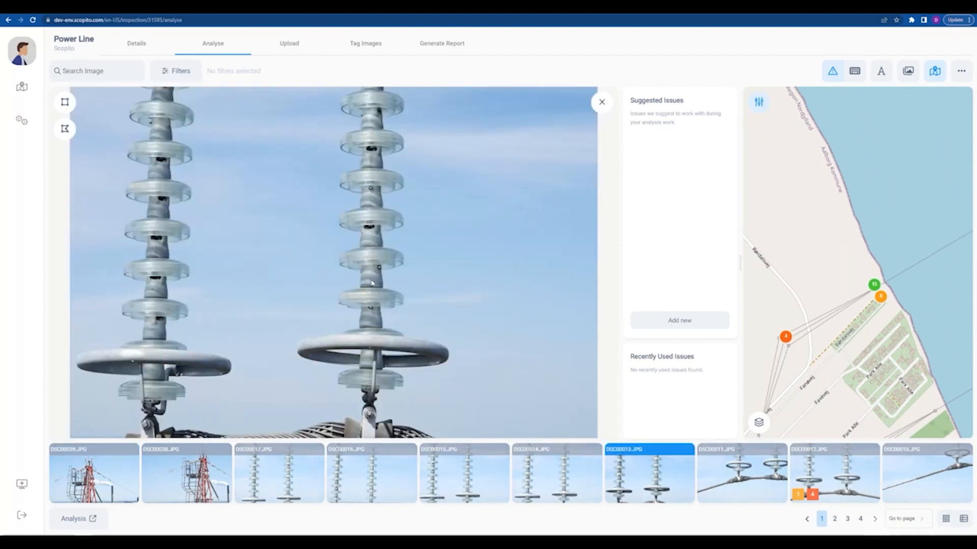
{"action": "left_click", "coordinate": [65, 129]}
{"action": "left_click", "coordinate": [344, 284]}
{"action": "left_click", "coordinate": [385, 279]}
{"action": "left_click", "coordinate": [407, 288]}
{"action": "left_click", "coordinate": [415, 307]}
{"action": "left_click", "coordinate": [332, 313]}
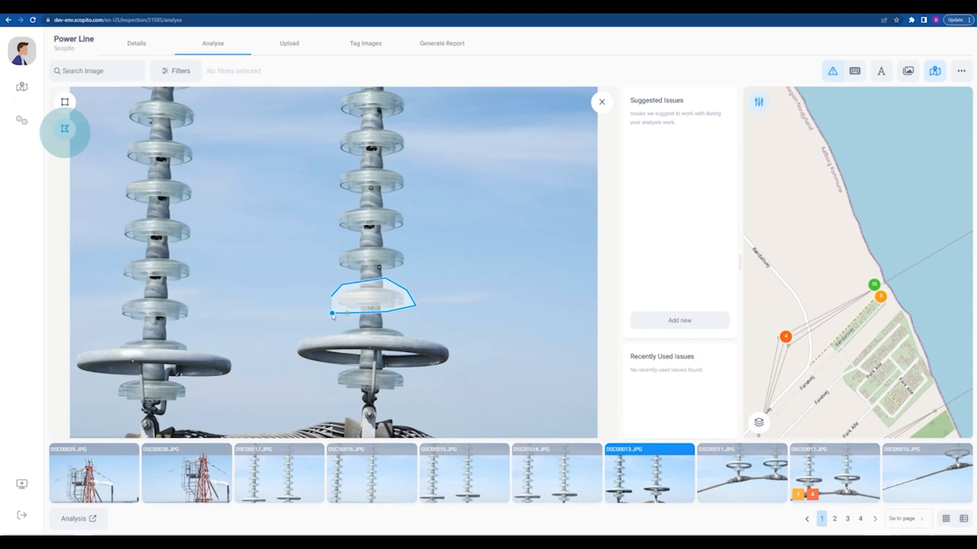
{"action": "left_click", "coordinate": [331, 297]}
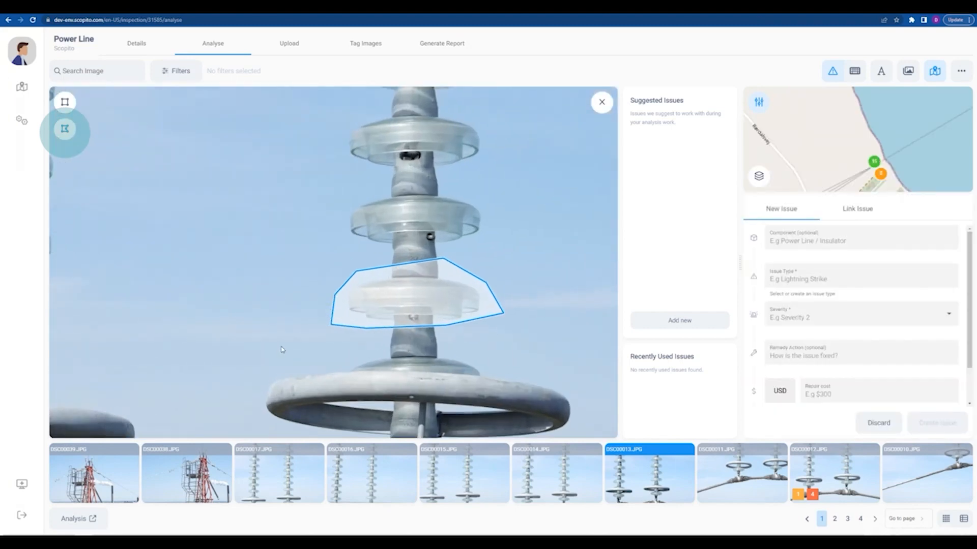
{"action": "key", "text": "Escape"}
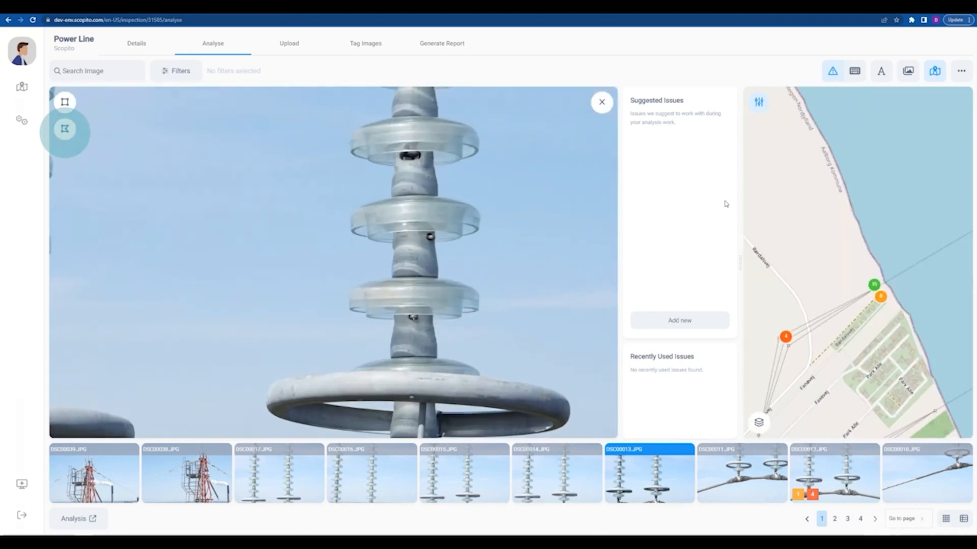
{"action": "left_click", "coordinate": [65, 102]}
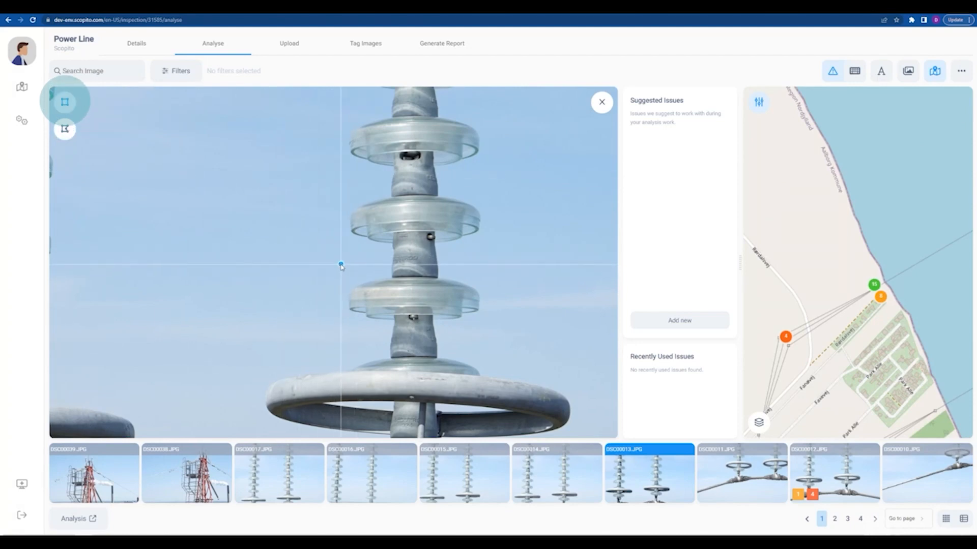
{"action": "left_click_drag", "start_coordinate": [341, 265], "coordinate": [490, 336]}
{"action": "key", "text": "Escape"}
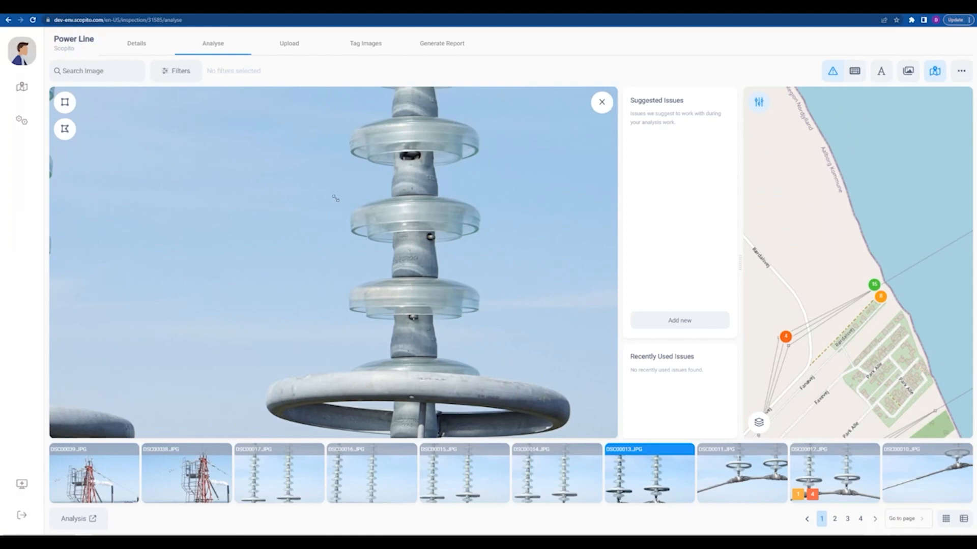
Draw a rectangular annotation around the second glass disc above the ring on the right string, with issue type Glass insulators good
{"action": "key", "text": "r"}
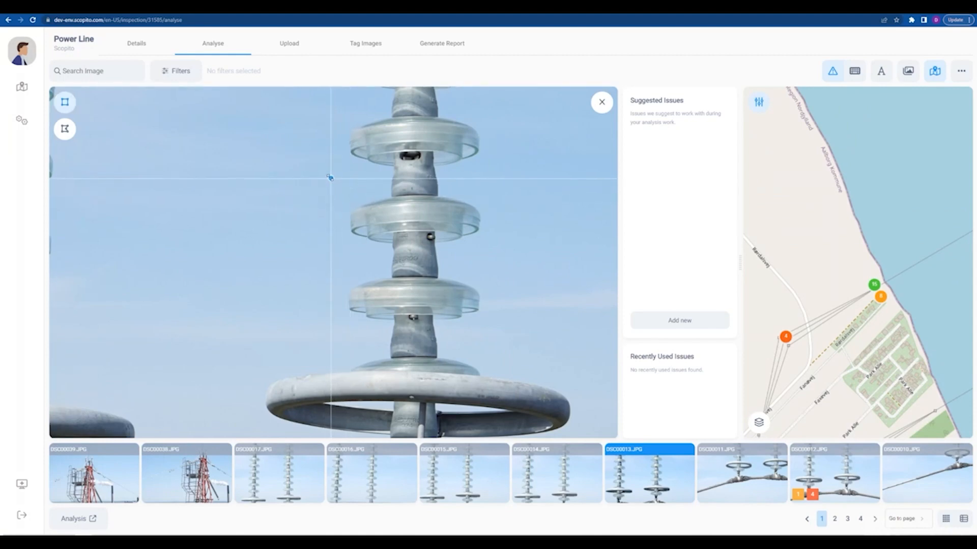
{"action": "mouse_move", "coordinate": [330, 177]}
{"action": "left_mouse_down"}
{"action": "mouse_move", "coordinate": [506, 272]}
{"action": "mouse_move", "coordinate": [482, 257]}
{"action": "mouse_move", "coordinate": [494, 257]}
{"action": "left_mouse_up"}
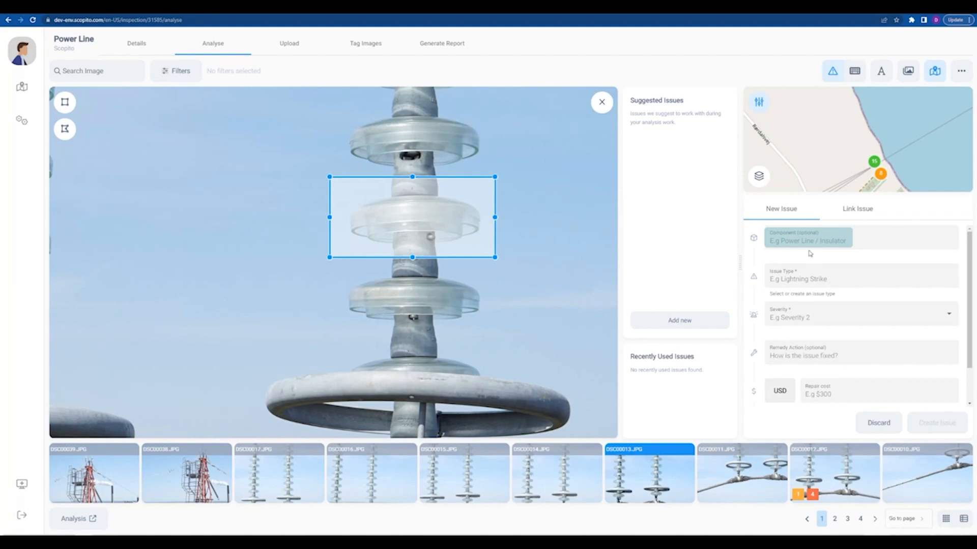
{"action": "left_click", "coordinate": [791, 275]}
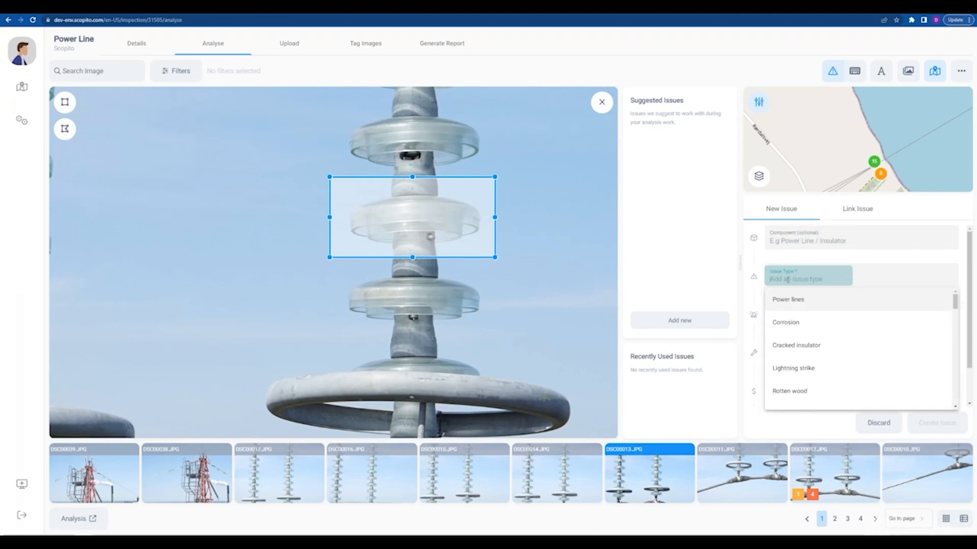
{"action": "type", "text": "ins"}
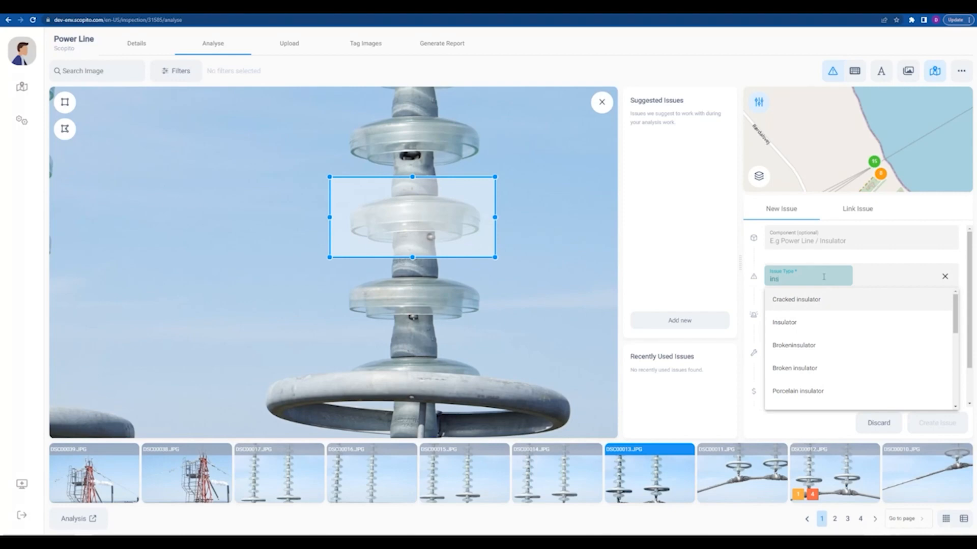
{"action": "scroll", "coordinate": [811, 363], "scroll_direction": "down", "scroll_amount": 3}
{"action": "left_click", "coordinate": [809, 362]}
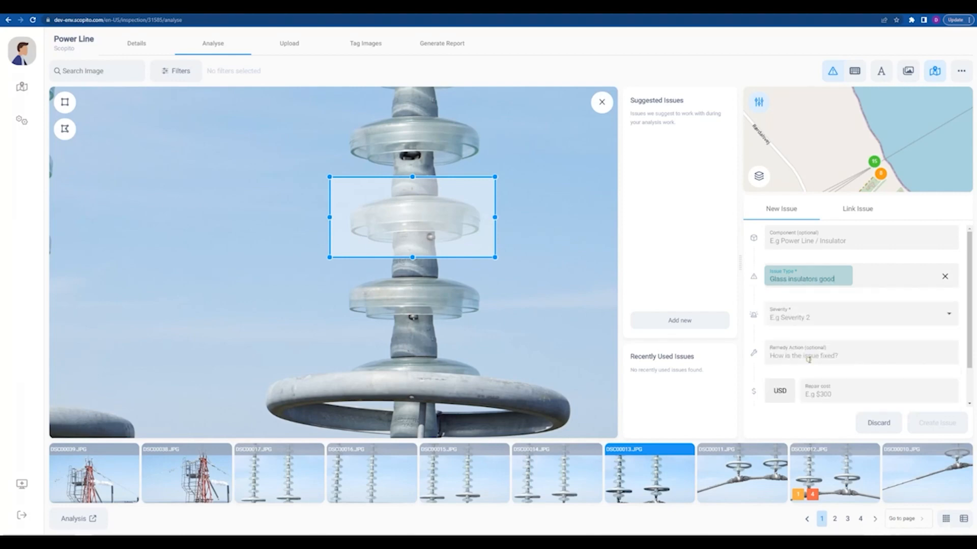
Give the new issue Severity 1 and the remedy action "no action needed", and create it
{"action": "left_click", "coordinate": [816, 320]}
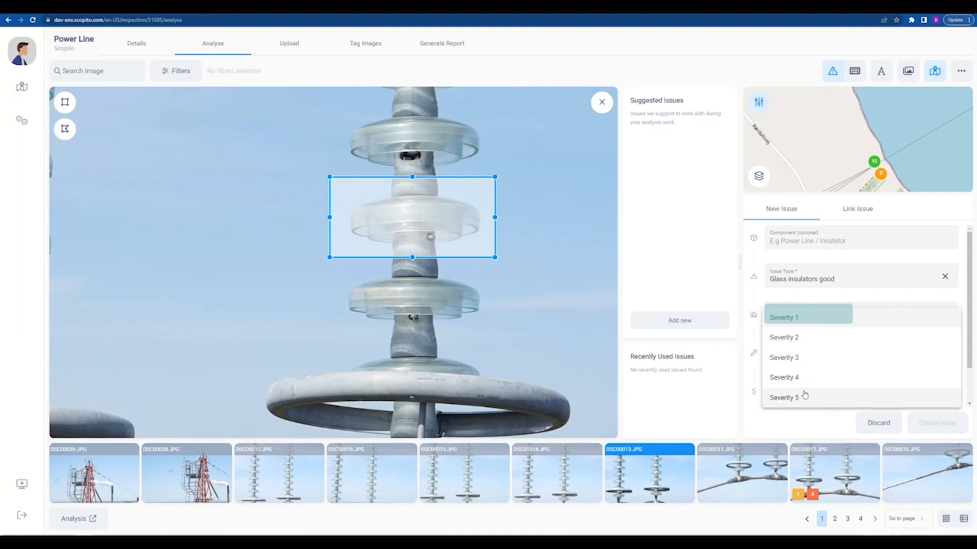
{"action": "left_click", "coordinate": [814, 318]}
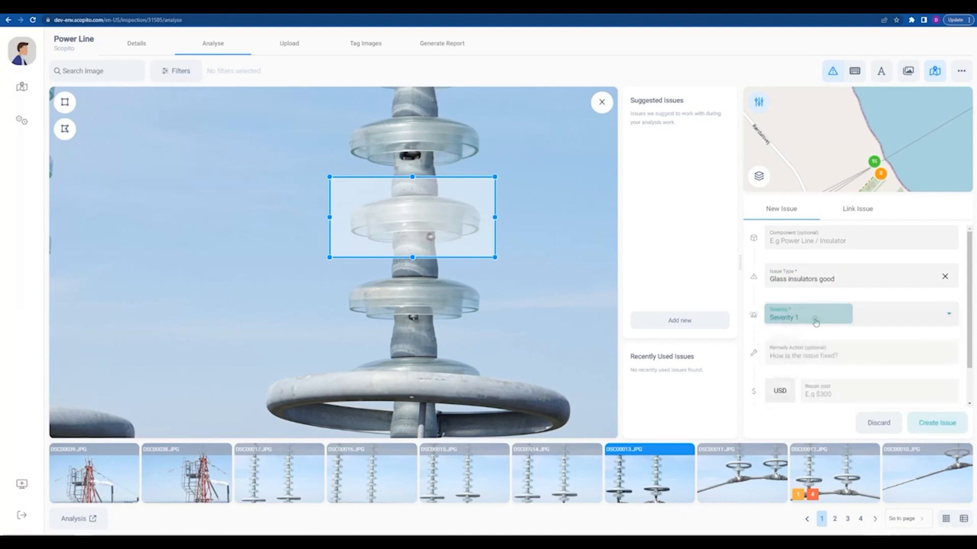
{"action": "left_click", "coordinate": [804, 356]}
{"action": "type", "text": "no"}
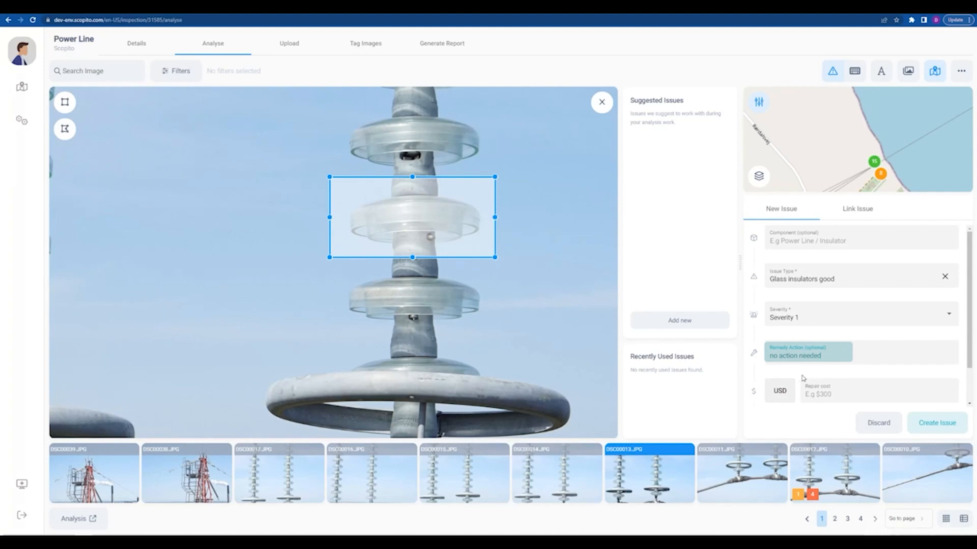
{"action": "left_click", "coordinate": [937, 423]}
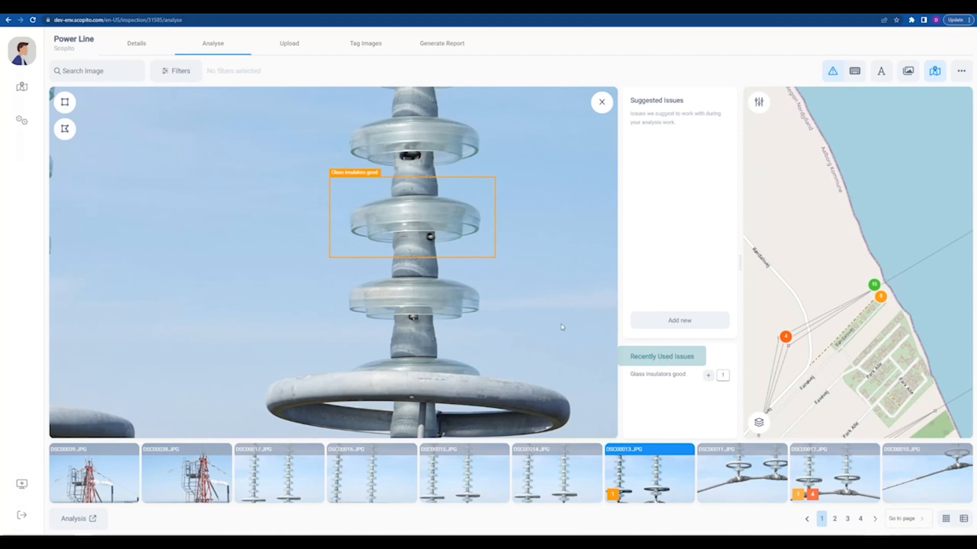
Add Glass insulators good to the suggested issues and quick-annotate five more discs with it, three on the left string and two on the right
{"action": "scroll", "coordinate": [562, 327], "scroll_direction": "down", "scroll_amount": 3}
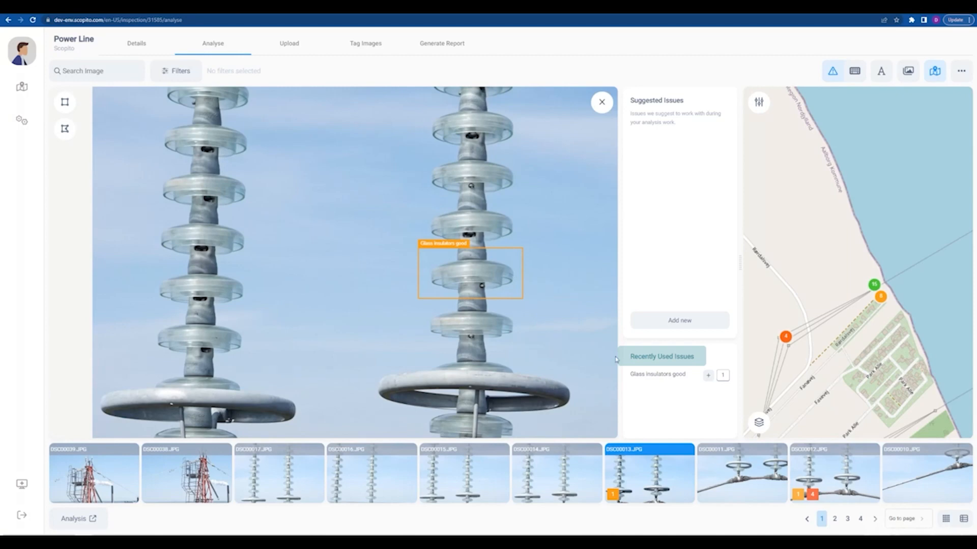
{"action": "left_click", "coordinate": [708, 374]}
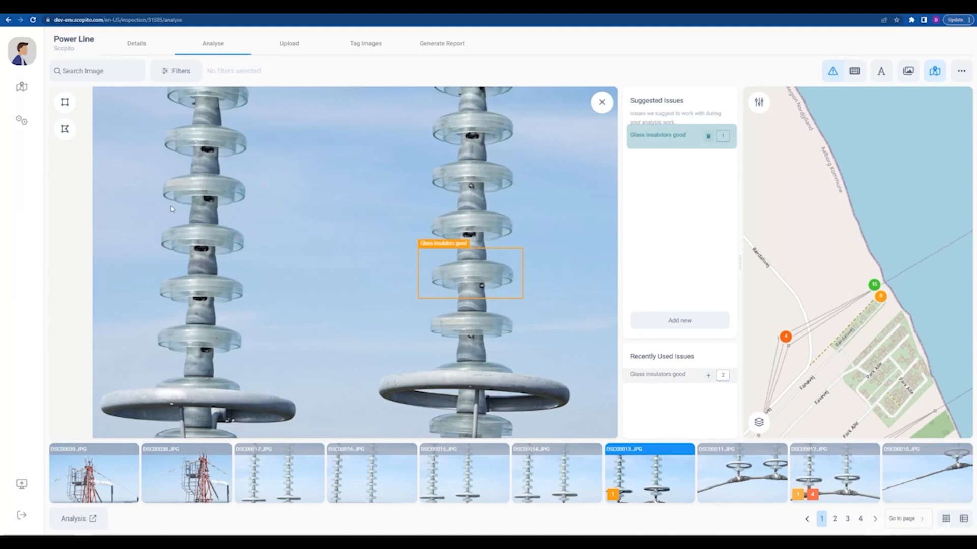
{"action": "key", "text": "1"}
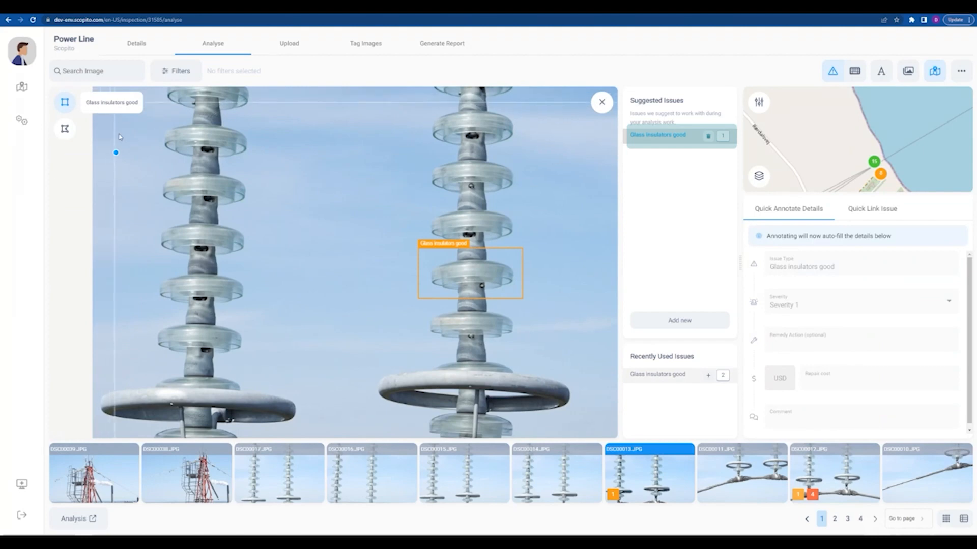
{"action": "left_click_drag", "start_coordinate": [153, 165], "coordinate": [256, 210]}
{"action": "left_click_drag", "start_coordinate": [152, 221], "coordinate": [253, 263]}
{"action": "left_click_drag", "start_coordinate": [150, 275], "coordinate": [252, 310]}
{"action": "mouse_move", "coordinate": [423, 157]}
{"action": "left_mouse_down"}
{"action": "mouse_move", "coordinate": [514, 213]}
{"action": "mouse_move", "coordinate": [521, 200]}
{"action": "left_mouse_up"}
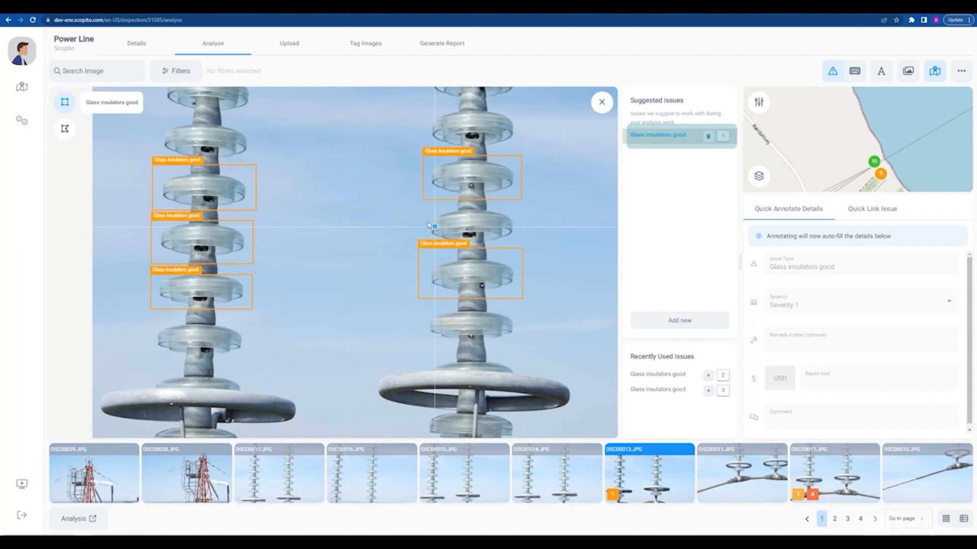
{"action": "left_click_drag", "start_coordinate": [422, 210], "coordinate": [520, 243]}
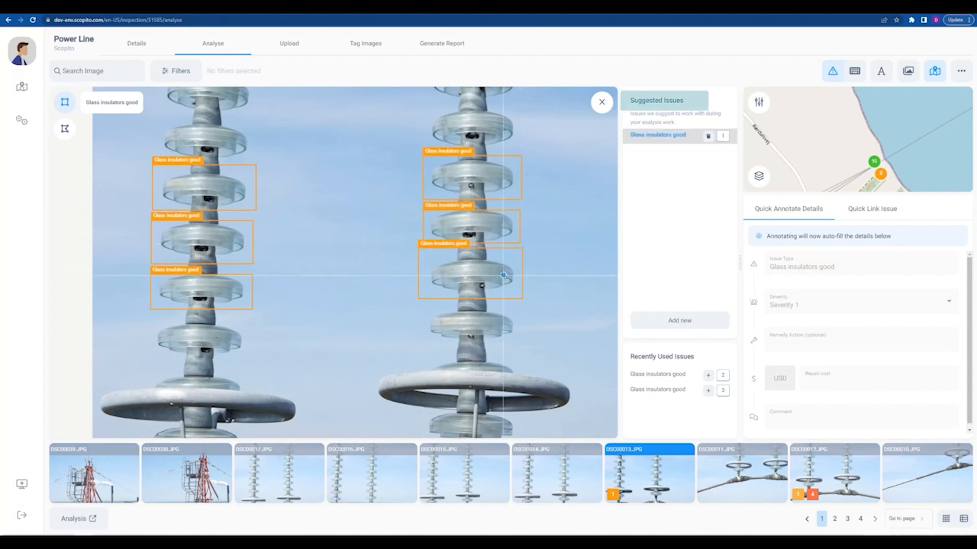
{"action": "key", "text": "Escape"}
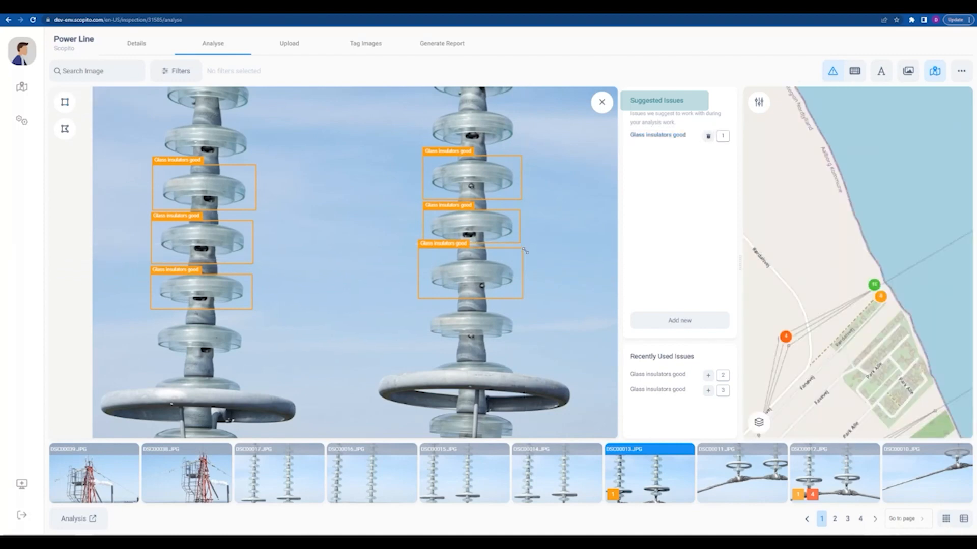
In image DSC00011.JPG, quick-annotate the discs directly above and below the left string's ring as Glass insulators good
{"action": "left_click", "coordinate": [613, 305]}
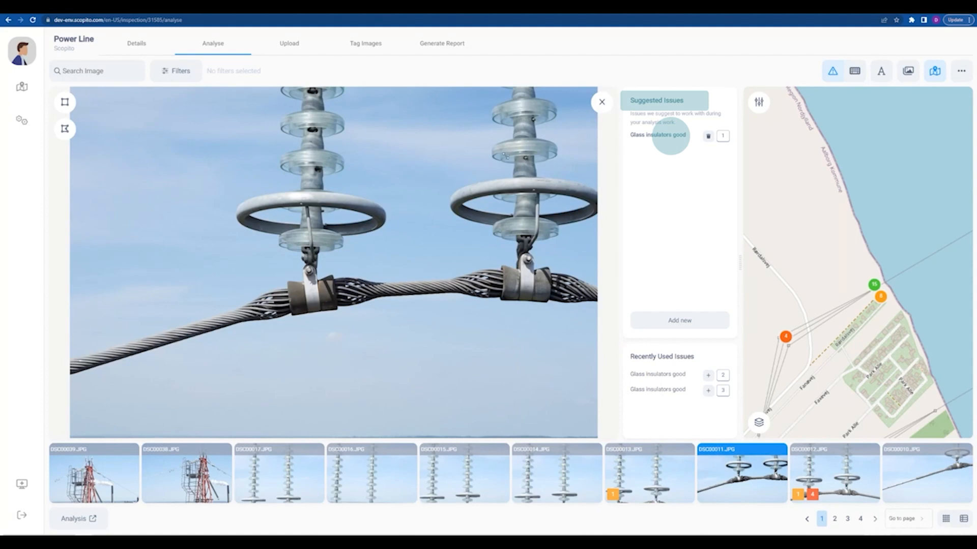
{"action": "key", "text": "1"}
{"action": "left_click_drag", "start_coordinate": [269, 142], "coordinate": [360, 178]}
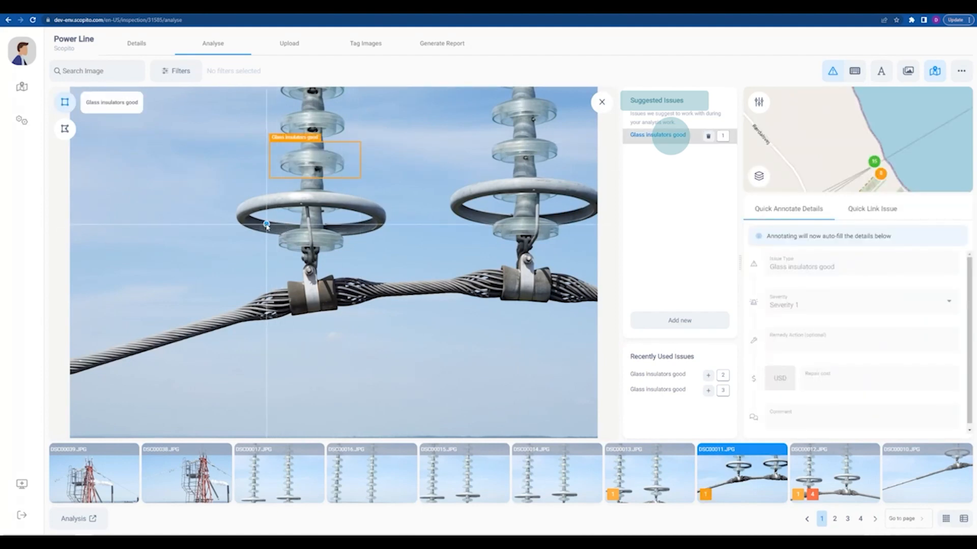
{"action": "left_click_drag", "start_coordinate": [266, 225], "coordinate": [354, 258]}
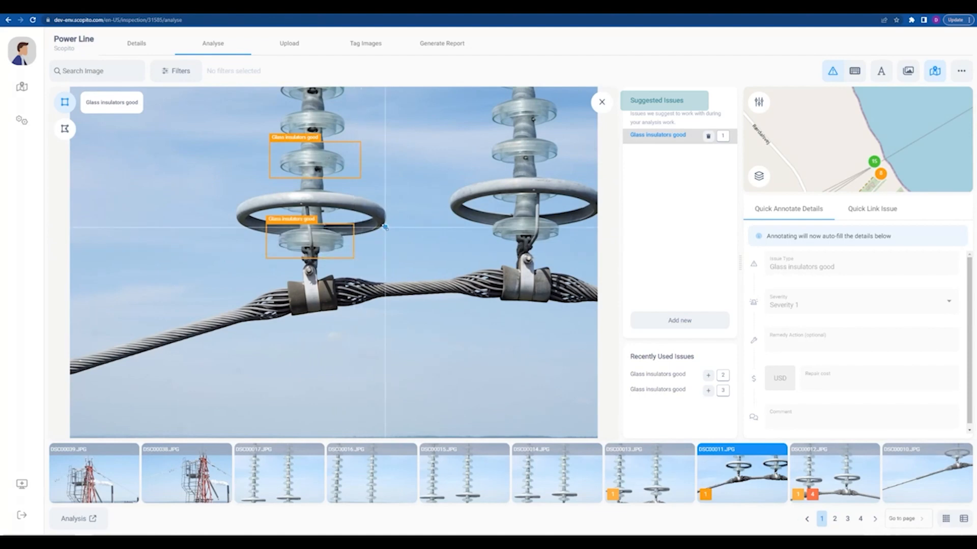
{"action": "key", "text": "Escape"}
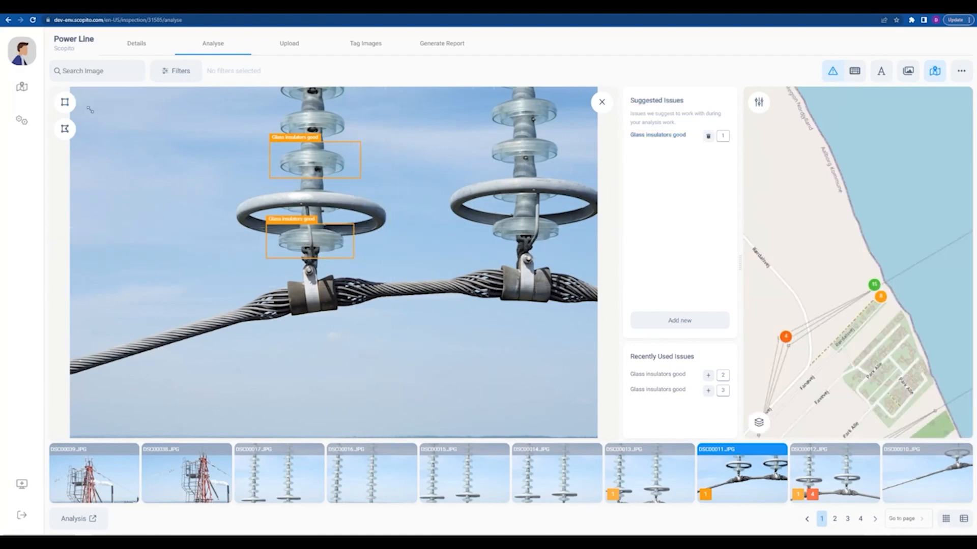
Draw a rectangular annotation around the clamp bolt below the left insulator string and choose the issue type Loose bolt
{"action": "left_click", "coordinate": [63, 106]}
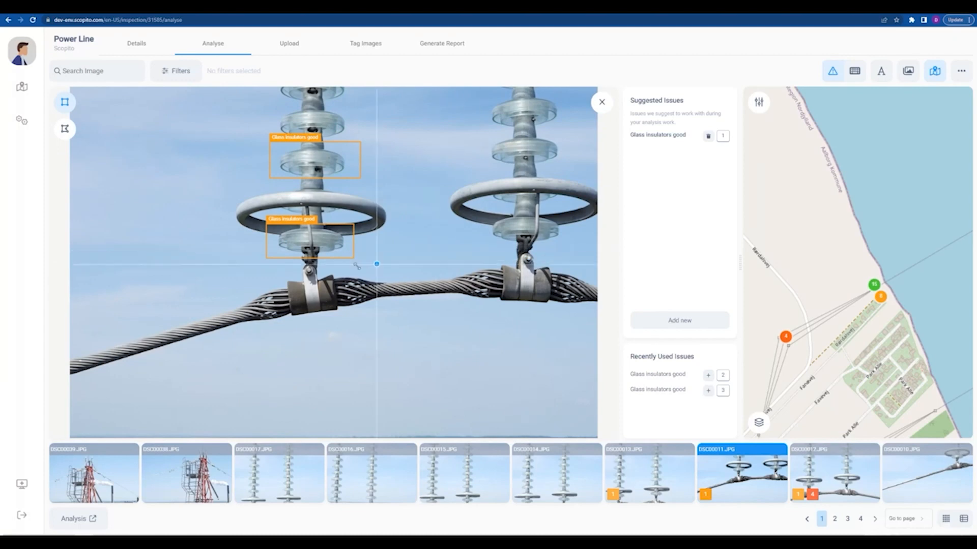
{"action": "scroll", "coordinate": [306, 270], "scroll_direction": "up", "scroll_amount": 3}
{"action": "scroll", "coordinate": [307, 270], "scroll_direction": "up", "scroll_amount": 3}
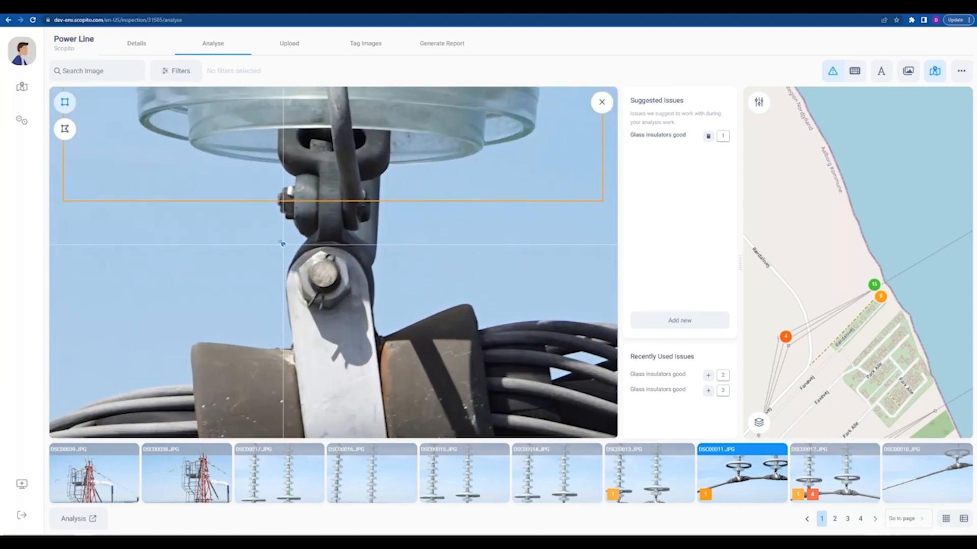
{"action": "left_click_drag", "start_coordinate": [277, 241], "coordinate": [373, 320]}
{"action": "left_click", "coordinate": [806, 280]}
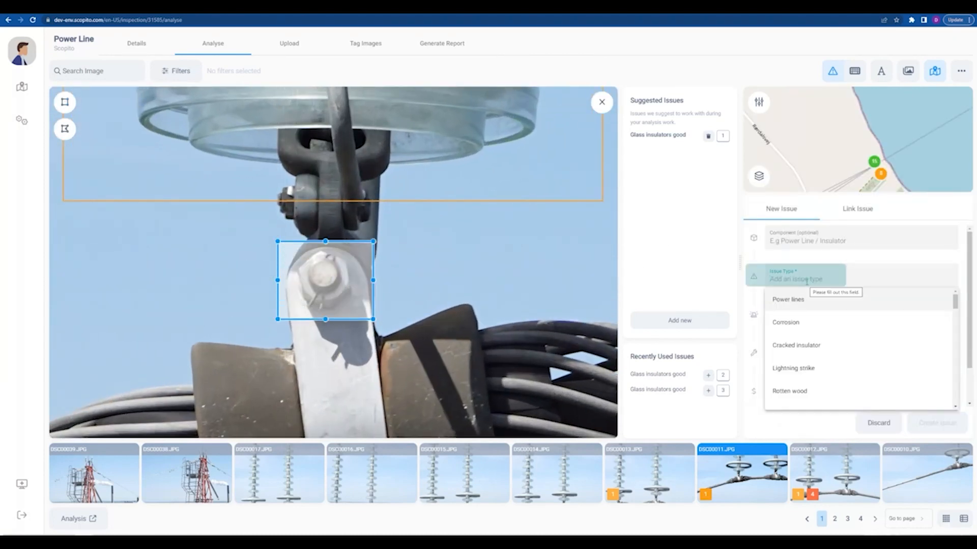
{"action": "type", "text": "bolt"}
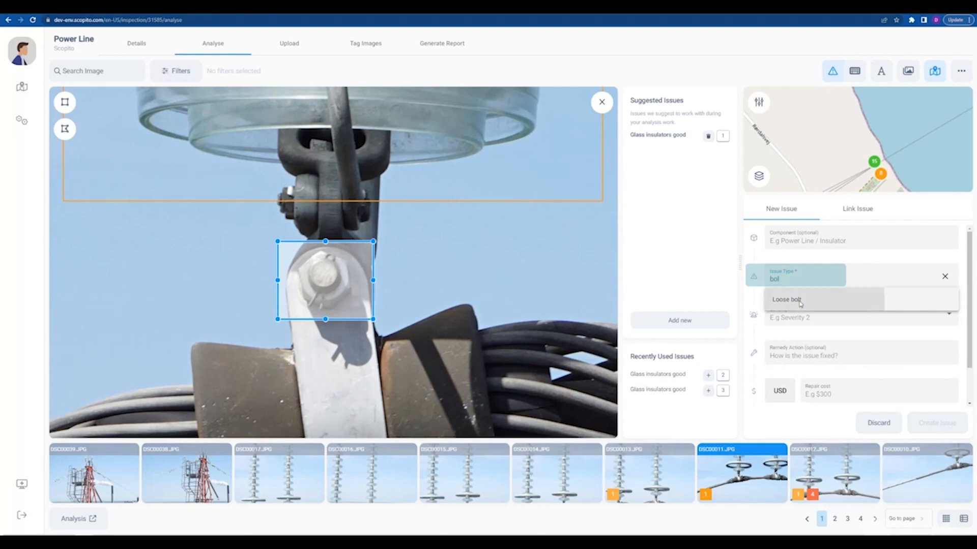
{"action": "left_click", "coordinate": [803, 300]}
Set the loose bolt issue to Severity 5 and create it
{"action": "left_click", "coordinate": [838, 318]}
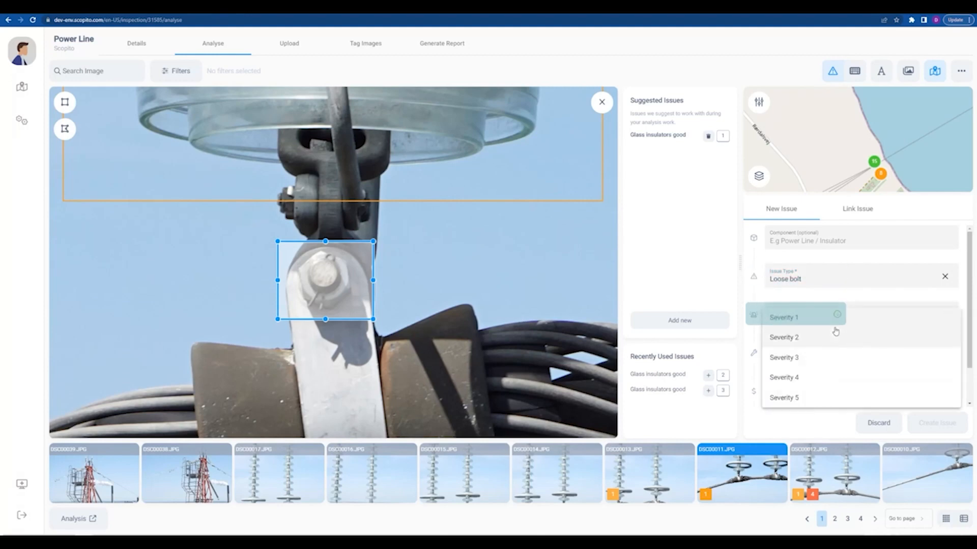
{"action": "left_click", "coordinate": [796, 397]}
{"action": "left_click", "coordinate": [937, 423]}
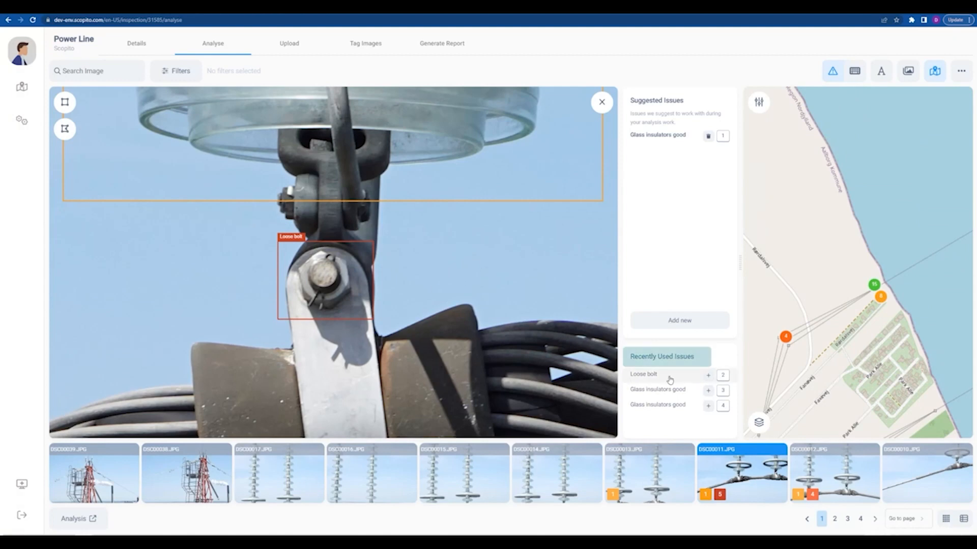
Add Loose bolt to the suggested issues and quick-annotate the clamp bolt below the right insulator string with it
{"action": "left_click", "coordinate": [707, 381]}
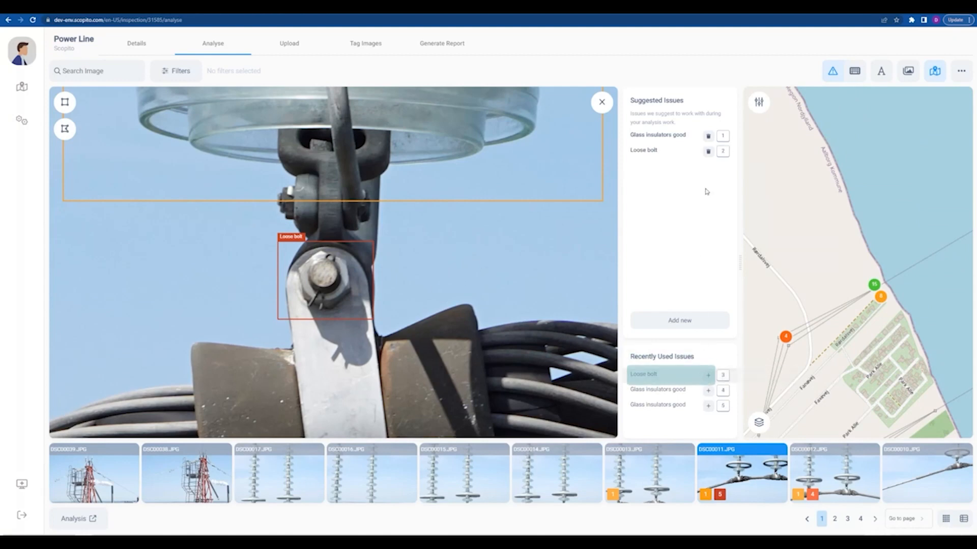
{"action": "scroll", "coordinate": [427, 280], "scroll_direction": "down", "scroll_amount": 3}
{"action": "left_click_drag", "start_coordinate": [443, 297], "coordinate": [355, 310]}
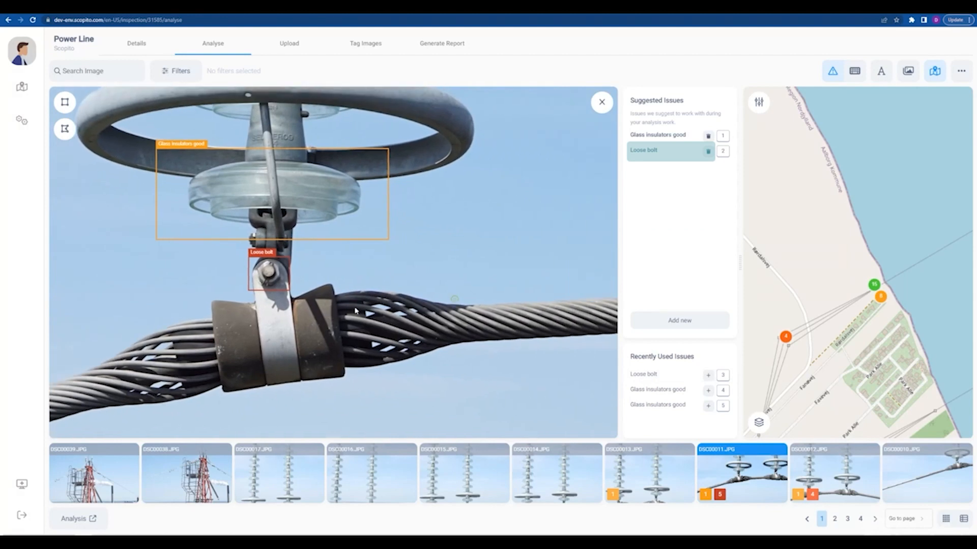
{"action": "scroll", "coordinate": [370, 295], "scroll_direction": "up", "scroll_amount": 3}
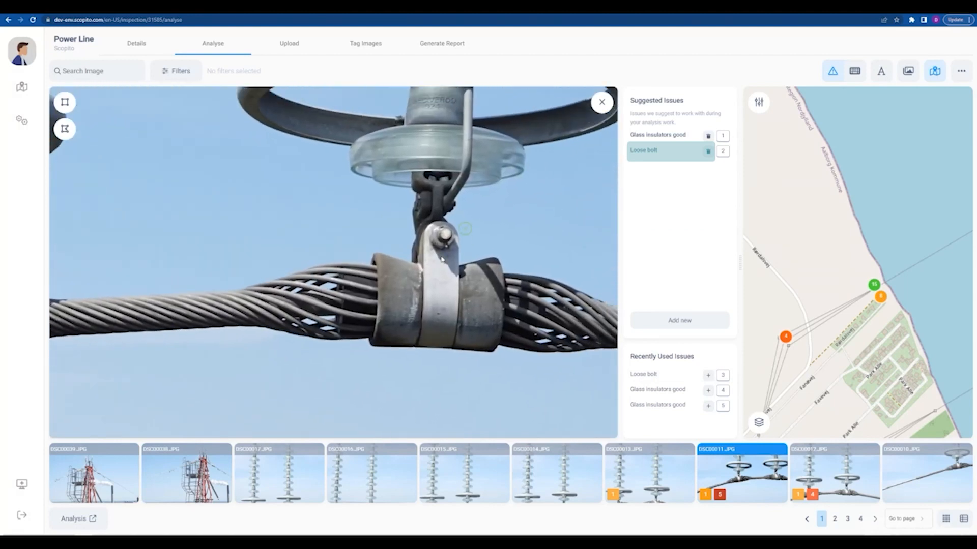
{"action": "key", "text": "2"}
{"action": "left_click_drag", "start_coordinate": [420, 219], "coordinate": [470, 254]}
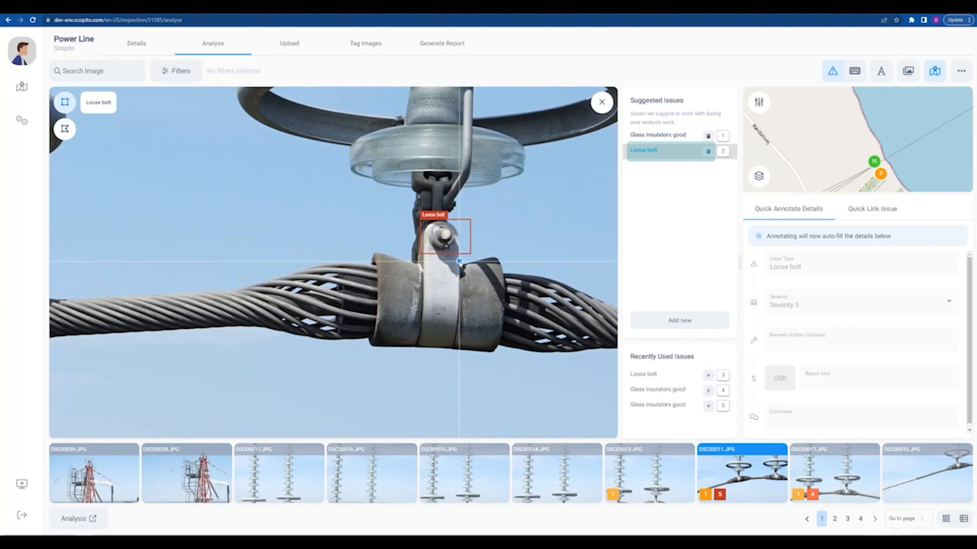
{"action": "scroll", "coordinate": [456, 285], "scroll_direction": "down", "scroll_amount": 5}
{"action": "key", "text": "Escape"}
{"action": "left_click_drag", "start_coordinate": [380, 264], "coordinate": [409, 256]}
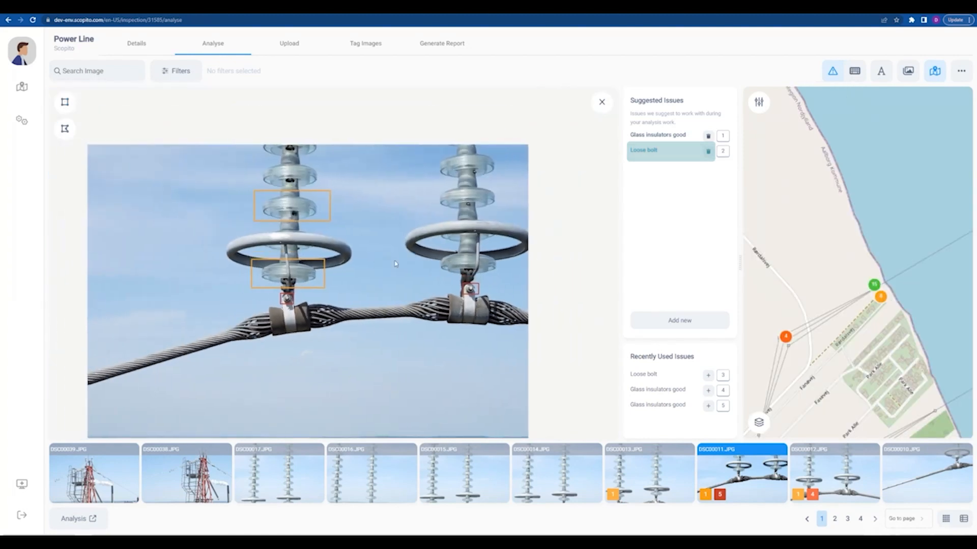
{"action": "scroll", "coordinate": [356, 291], "scroll_direction": "up", "scroll_amount": 2}
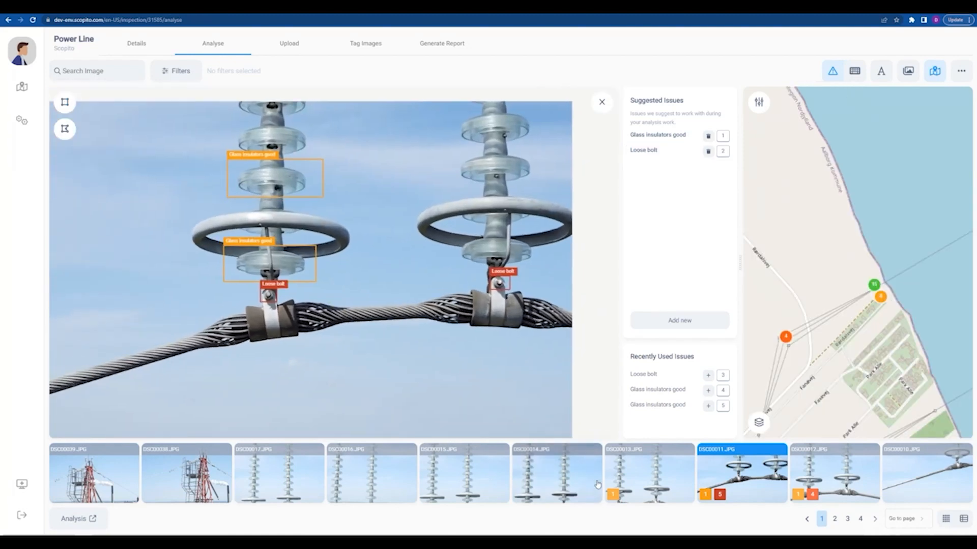
In image DSC00014.JPG, quick-annotate the disc directly above the right string's ring as Glass insulators good
{"action": "left_click", "coordinate": [534, 491]}
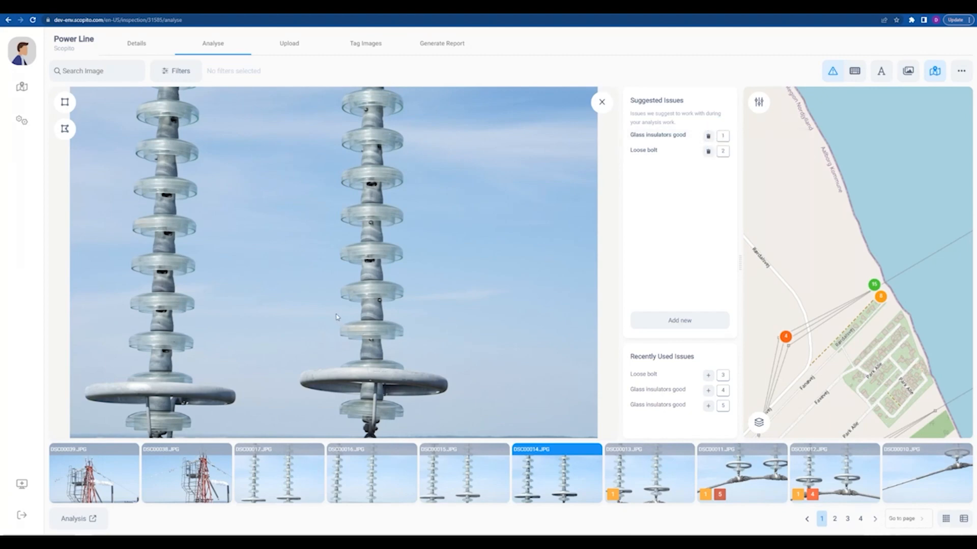
{"action": "key", "text": "1"}
{"action": "left_click_drag", "start_coordinate": [333, 313], "coordinate": [413, 345]}
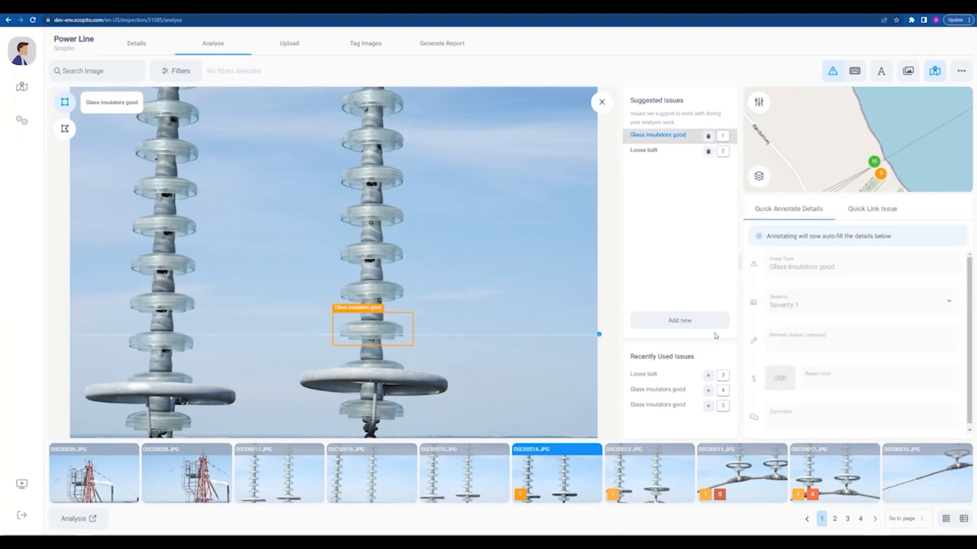
List the existing issues for quick linking and preview Glass insulators good issues #25694277, #25694276 and #25694275 in turn
{"action": "left_click", "coordinate": [874, 207]}
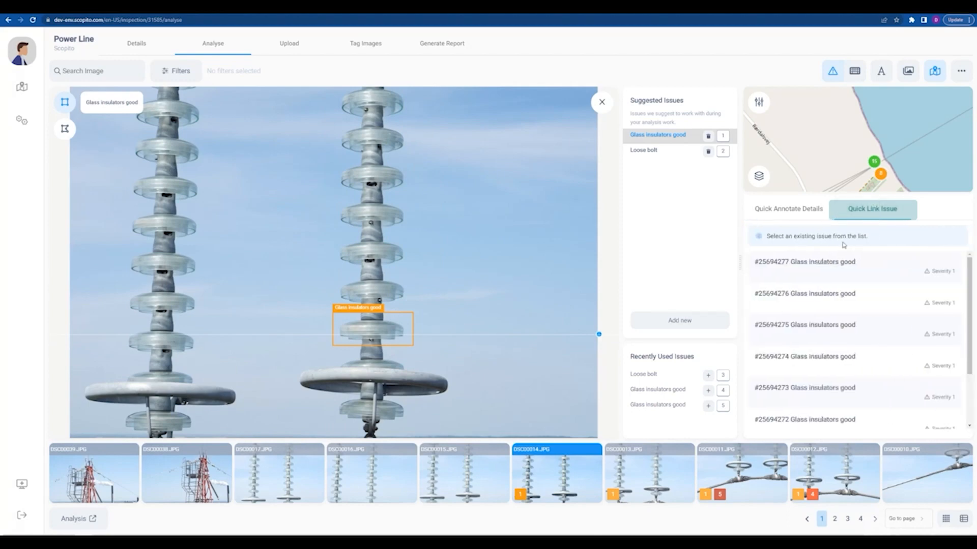
{"action": "left_click", "coordinate": [827, 269]}
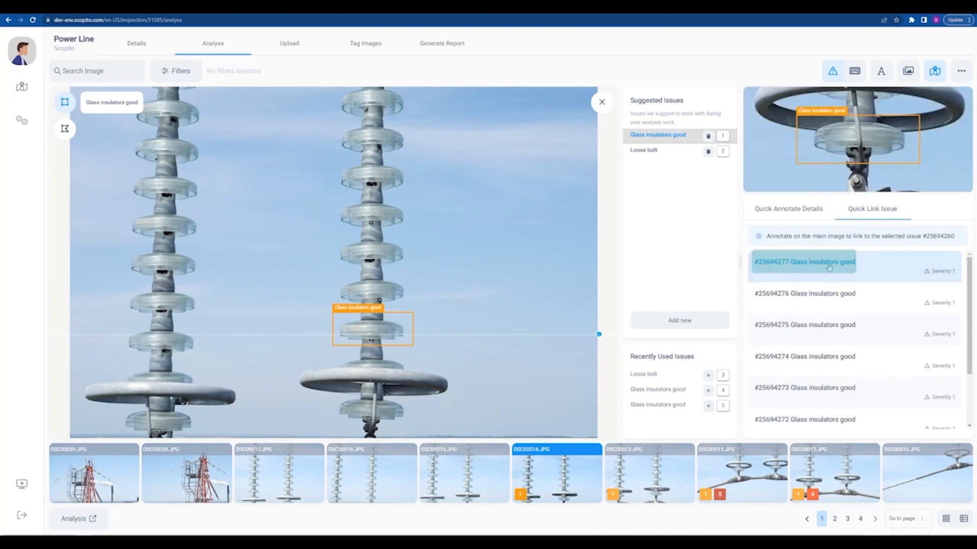
{"action": "left_click", "coordinate": [828, 295]}
{"action": "left_click", "coordinate": [828, 325]}
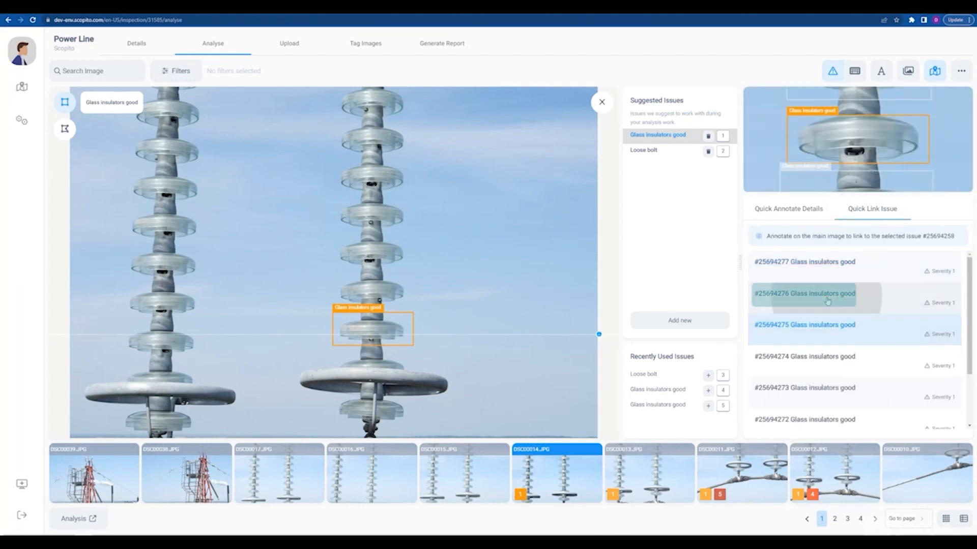